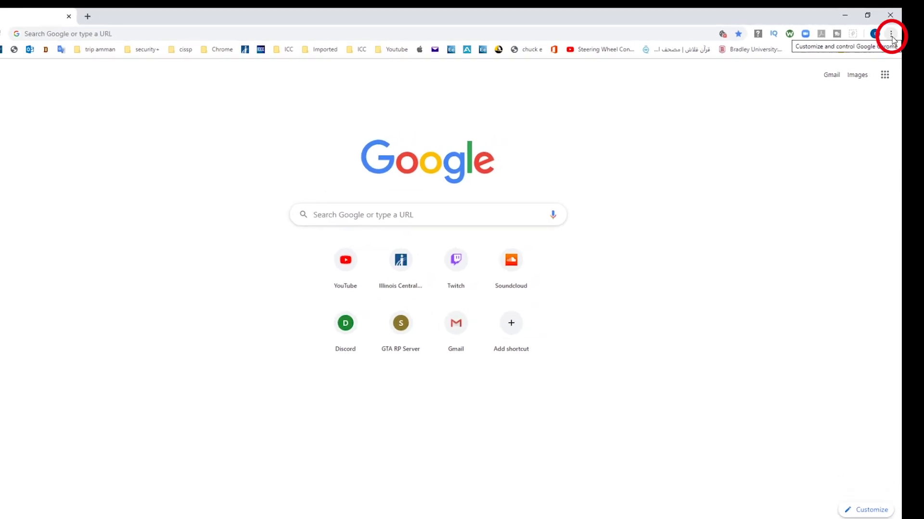
# Go to the About Chrome page through the main menu's Settings
pyautogui.click(891, 35)
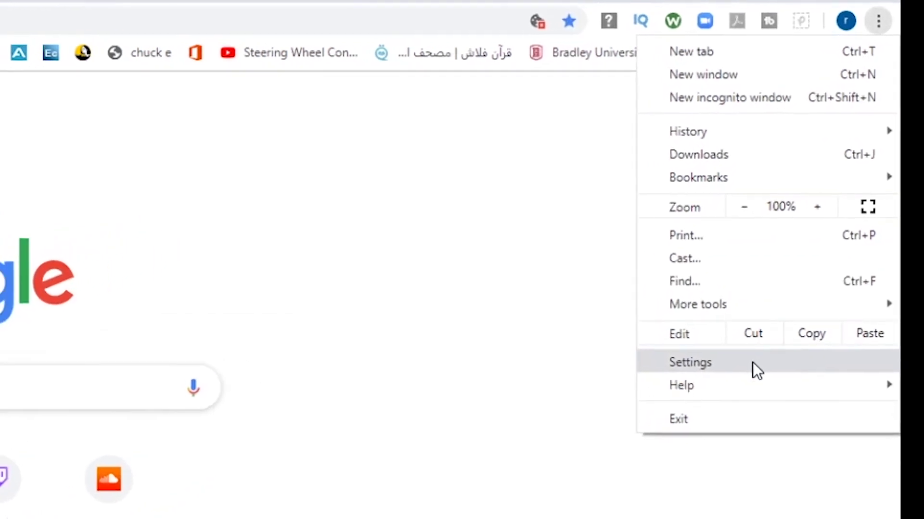
pyautogui.click(752, 362)
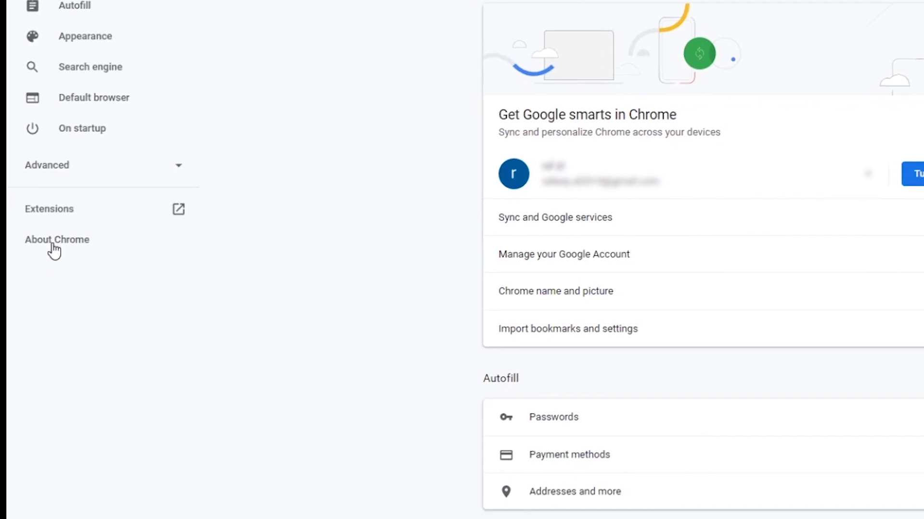
pyautogui.click(42, 256)
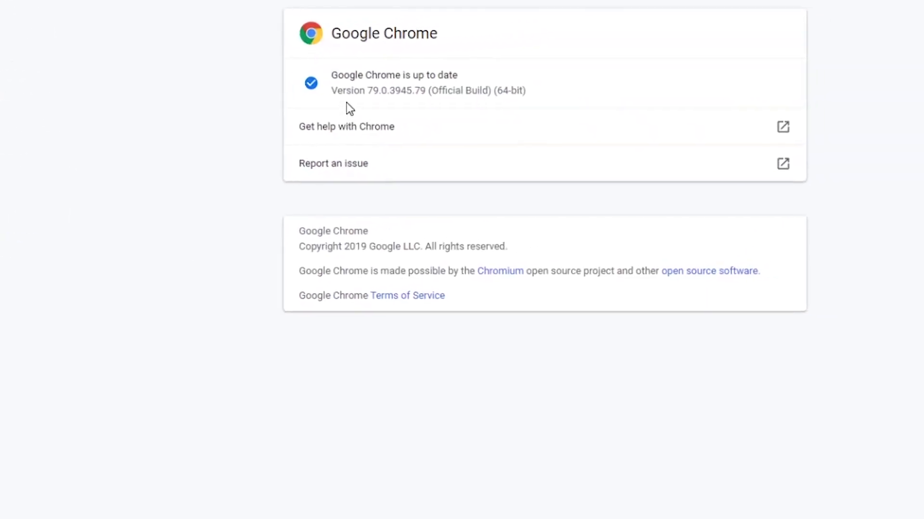
# Highlight the version 79.0.3945.79 line and its up-to-date status text
pyautogui.moveTo(382, 86); pyautogui.dragTo(622, 91)
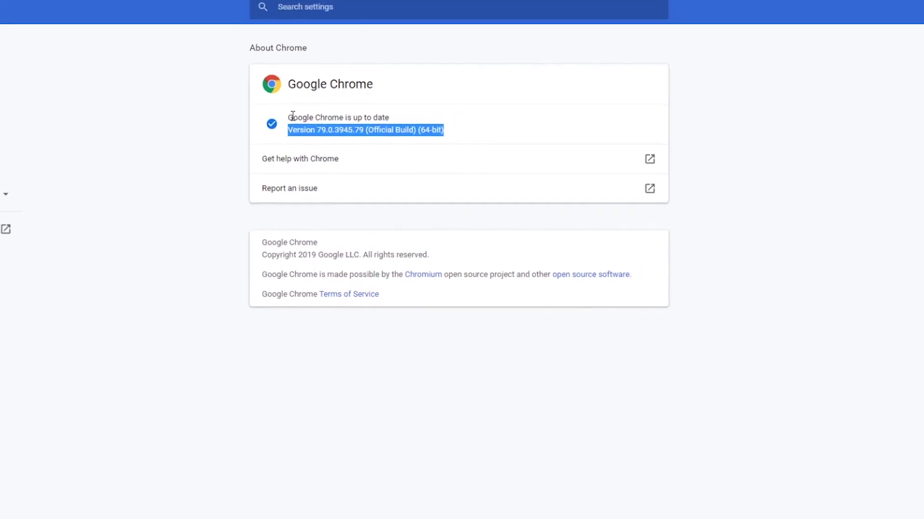
pyautogui.moveTo(292, 111); pyautogui.dragTo(424, 109)
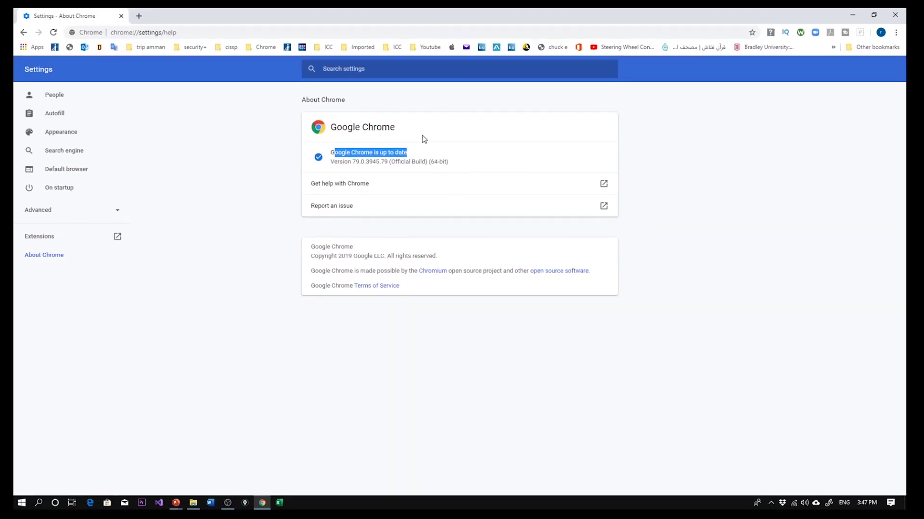
pyautogui.click(366, 154)
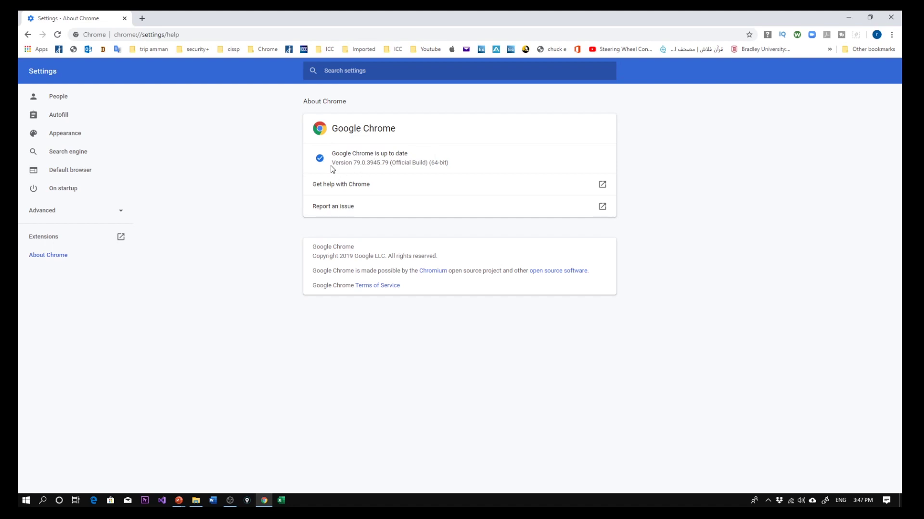
pyautogui.moveTo(332, 163); pyautogui.dragTo(453, 166)
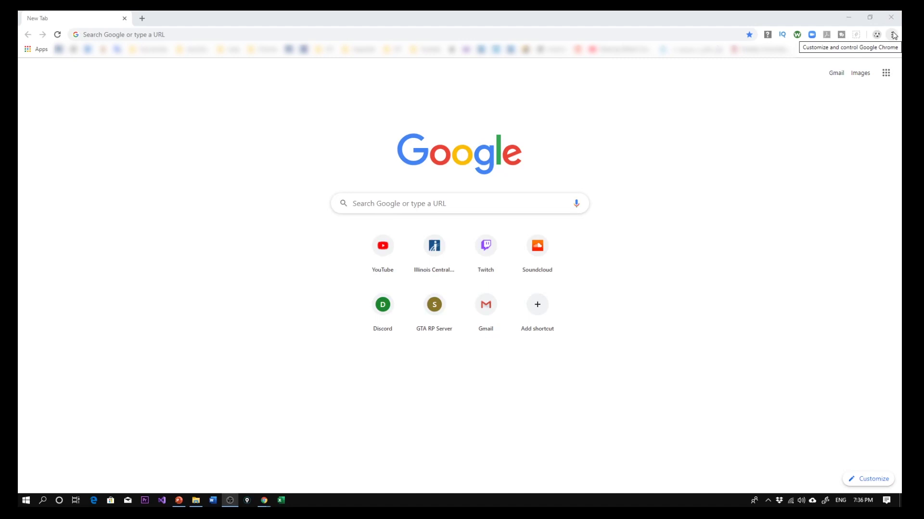
# Reopen Chrome Settings and expand Advanced to show Privacy and security, Languages and System
pyautogui.click(893, 35)
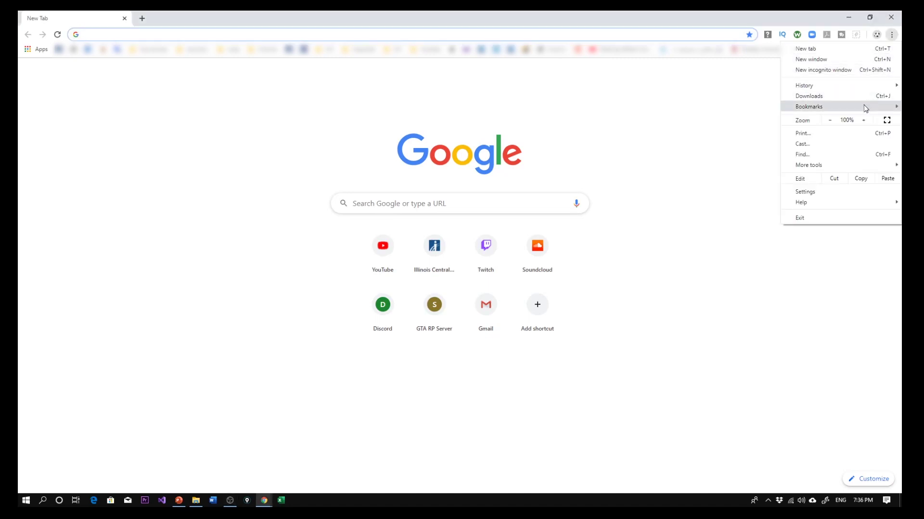
pyautogui.moveTo(865, 108)
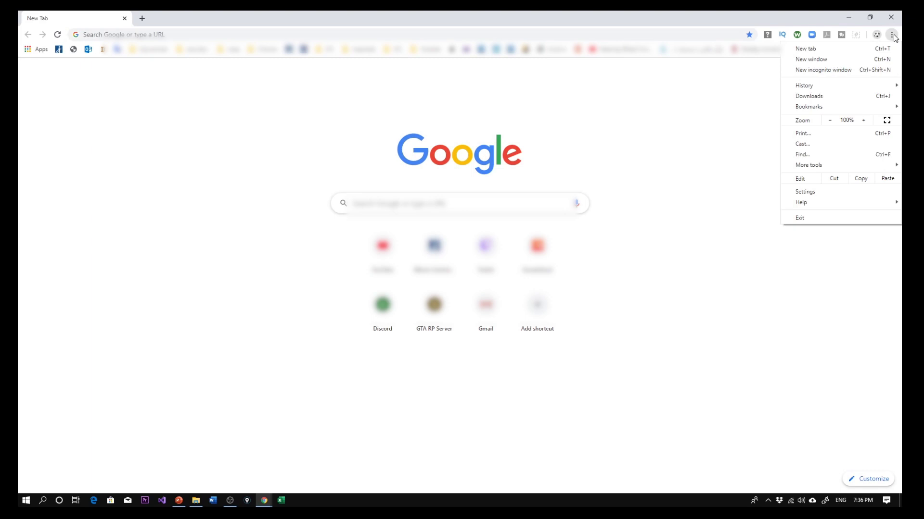
pyautogui.click(805, 191)
pyautogui.click(49, 255)
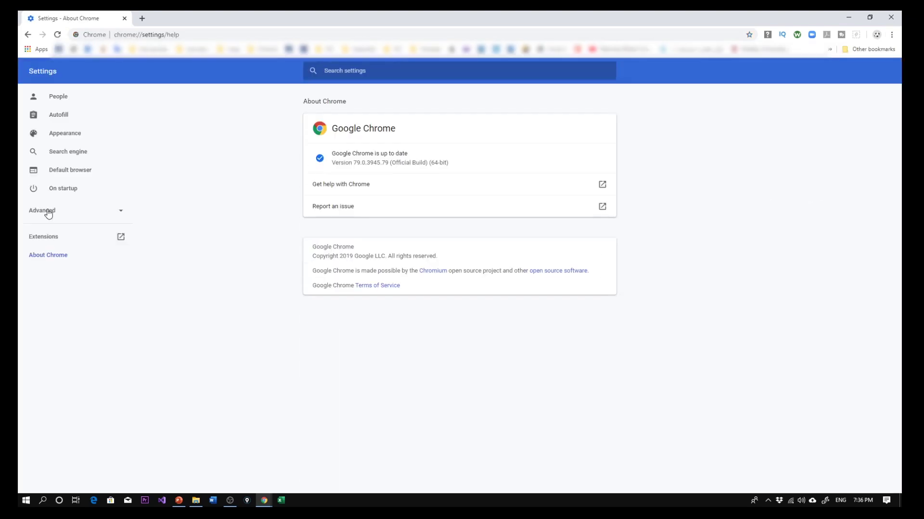
pyautogui.click(46, 213)
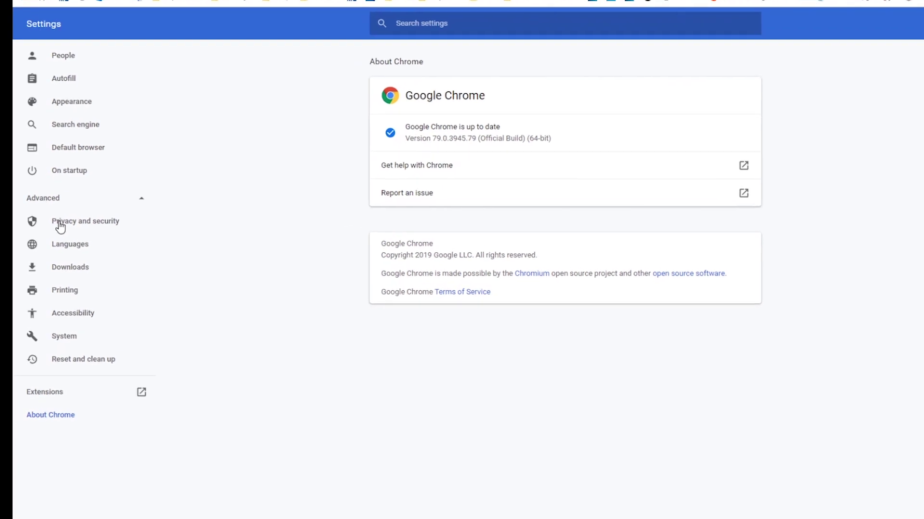
# In Privacy and security, re-enable 'Send a Do Not Track request' and confirm it
pyautogui.click(103, 218)
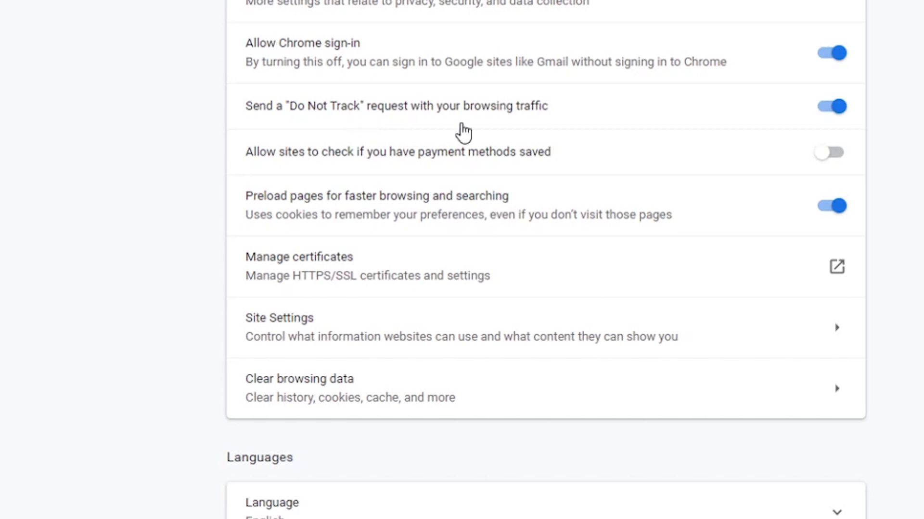
pyautogui.click(830, 109)
pyautogui.click(830, 108)
pyautogui.click(732, 391)
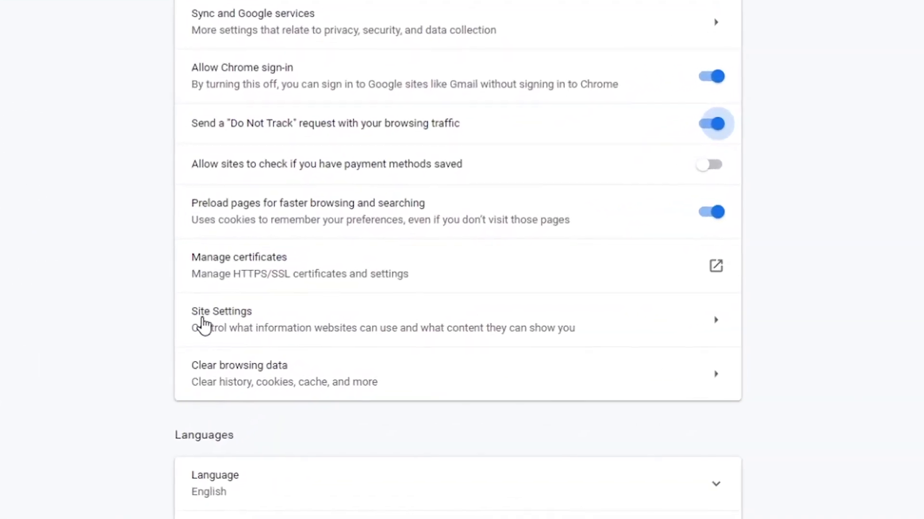
# Re-enable Block third-party cookies under Cookies and site data, then go back to Site Settings
pyautogui.click(231, 335)
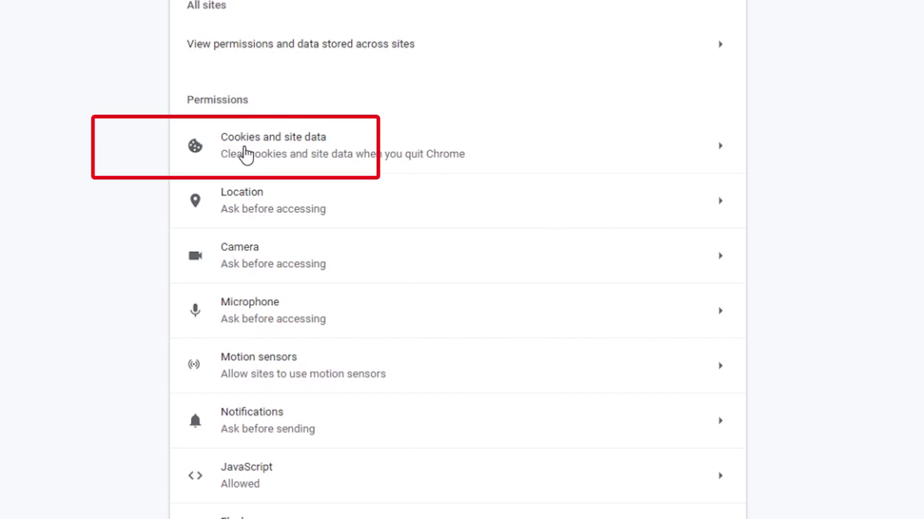
pyautogui.click(308, 154)
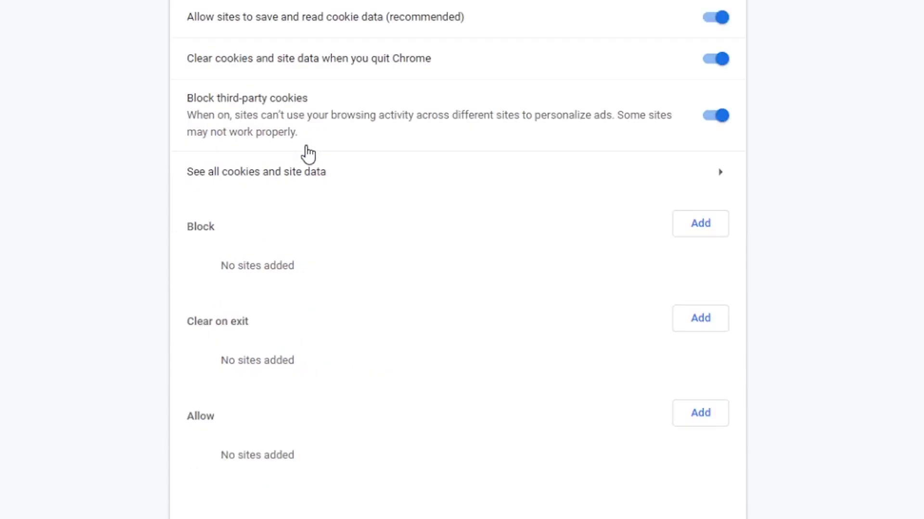
pyautogui.click(717, 127)
pyautogui.click(718, 127)
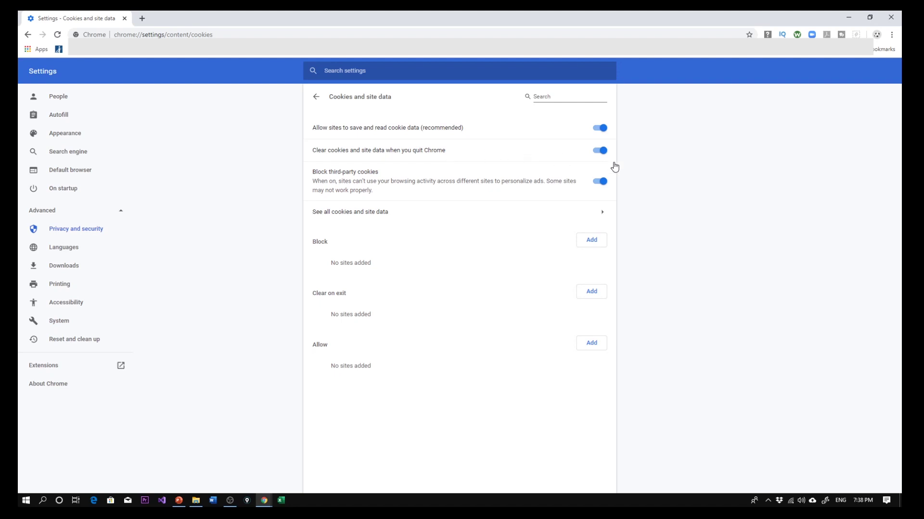
pyautogui.click(317, 97)
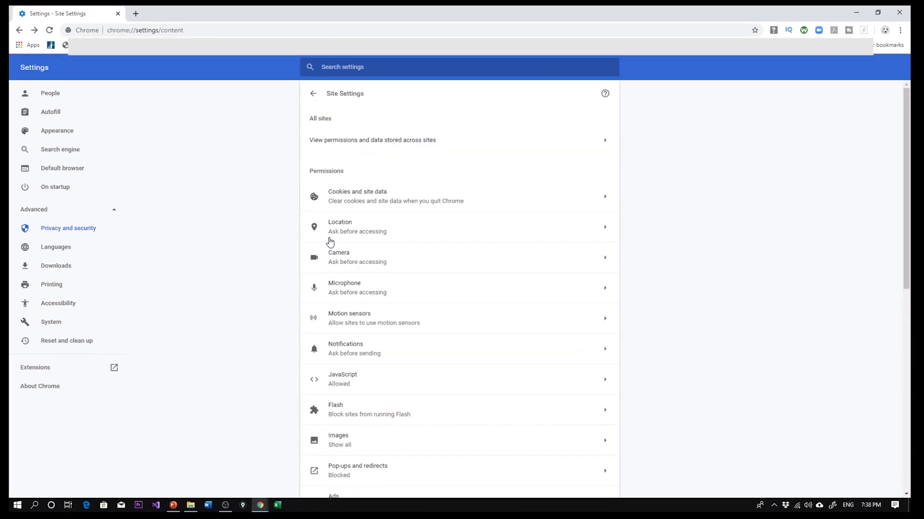
pyautogui.scroll(-4, 332, 242)
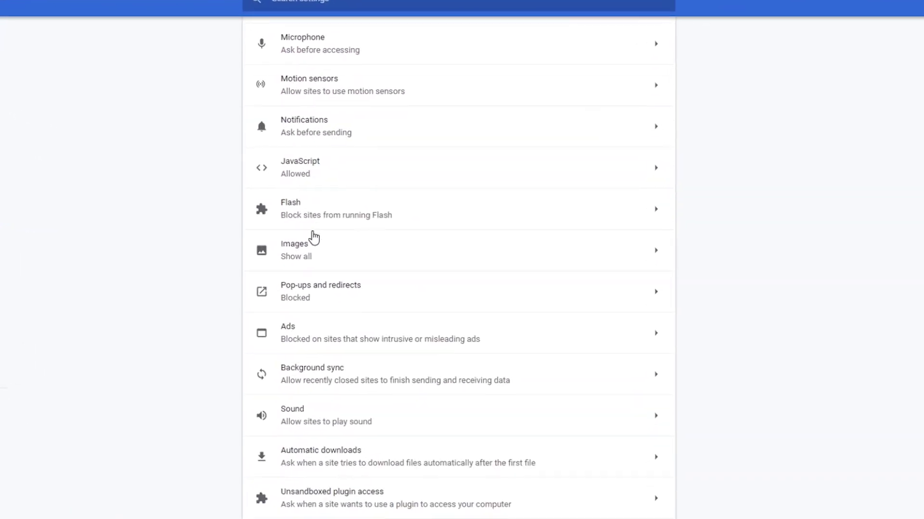
# Scroll to Pop-ups and redirects and view its Blocked (recommended) setting
pyautogui.scroll(-1, 313, 240)
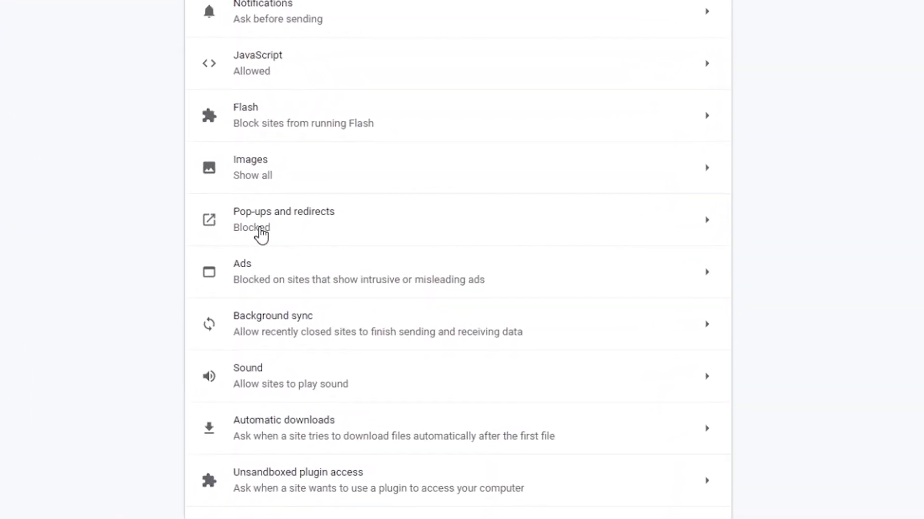
pyautogui.click(232, 225)
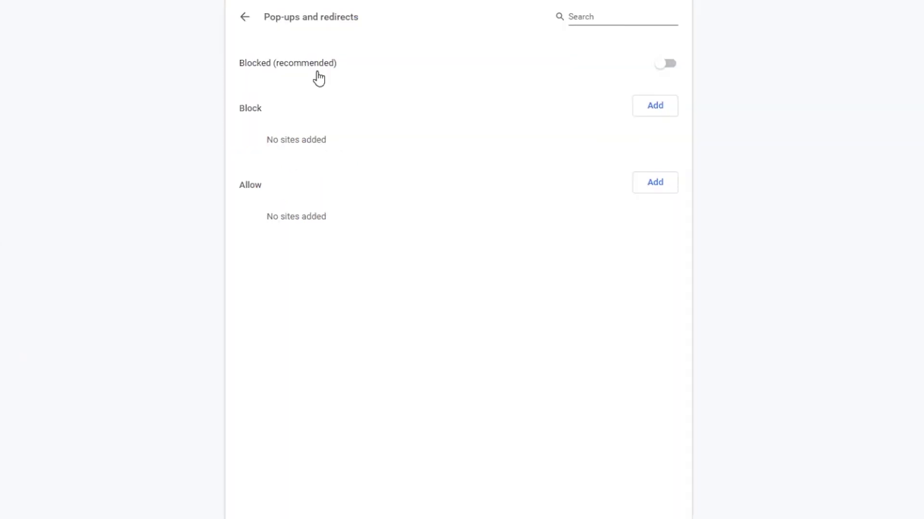
# Back in Site Settings, open Ads to verify intrusive or misleading ads are blocked
pyautogui.click(246, 17)
pyautogui.scroll(-3, 319, 203)
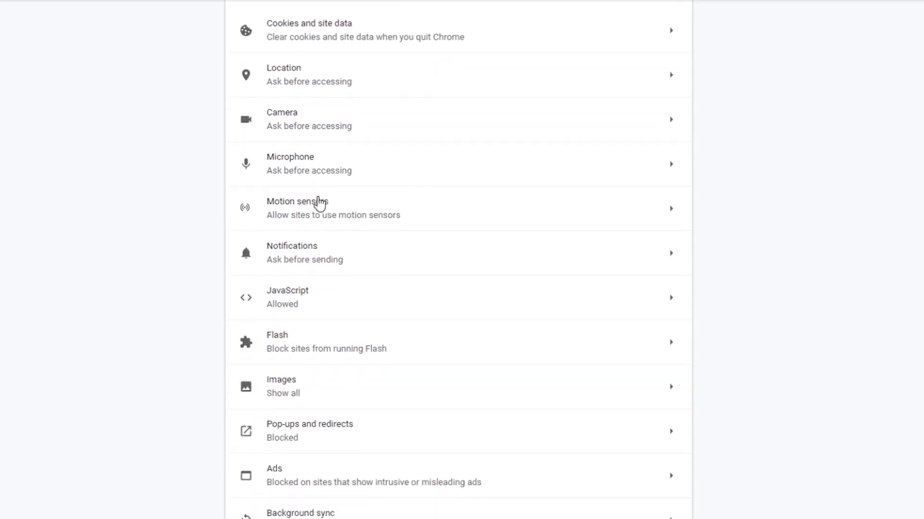
pyautogui.scroll(-6, 319, 203)
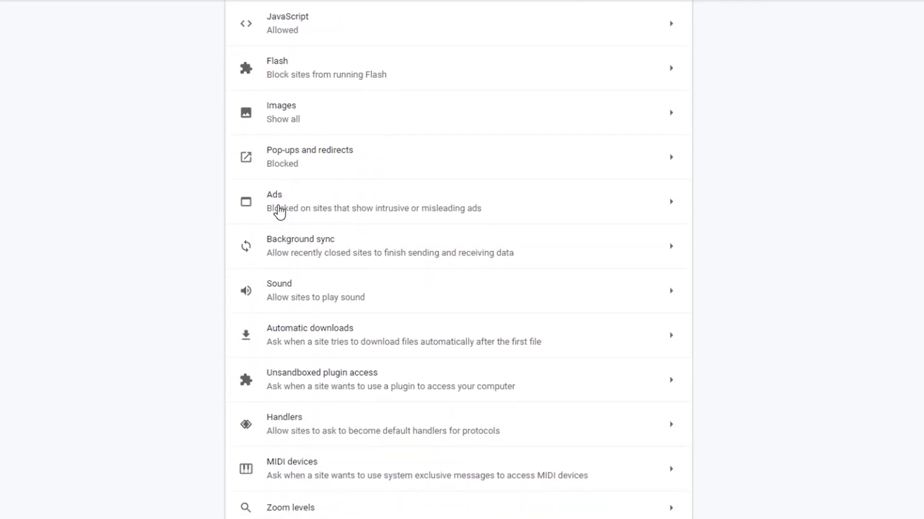
pyautogui.click(279, 212)
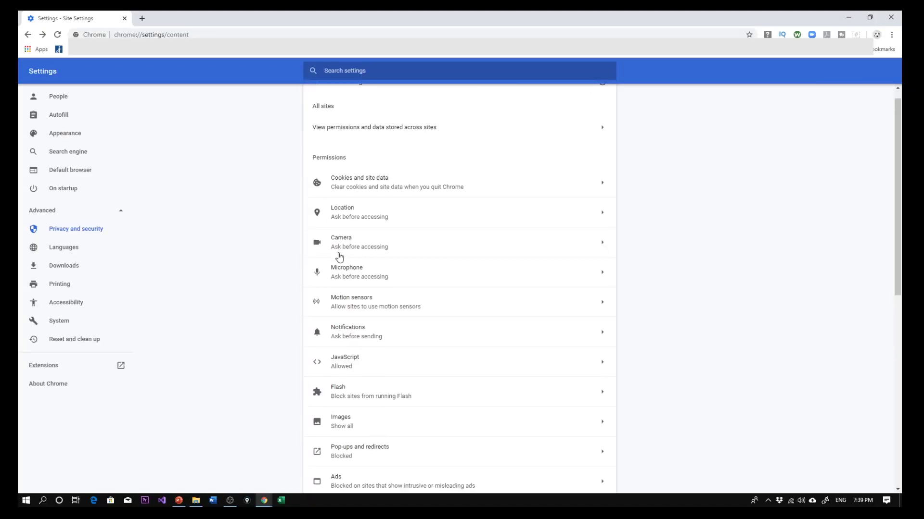
# Open Unsandboxed plugin access, set to 'Do not allow any site' to access the computer
pyautogui.scroll(-5, 341, 259)
pyautogui.scroll(-2, 349, 269)
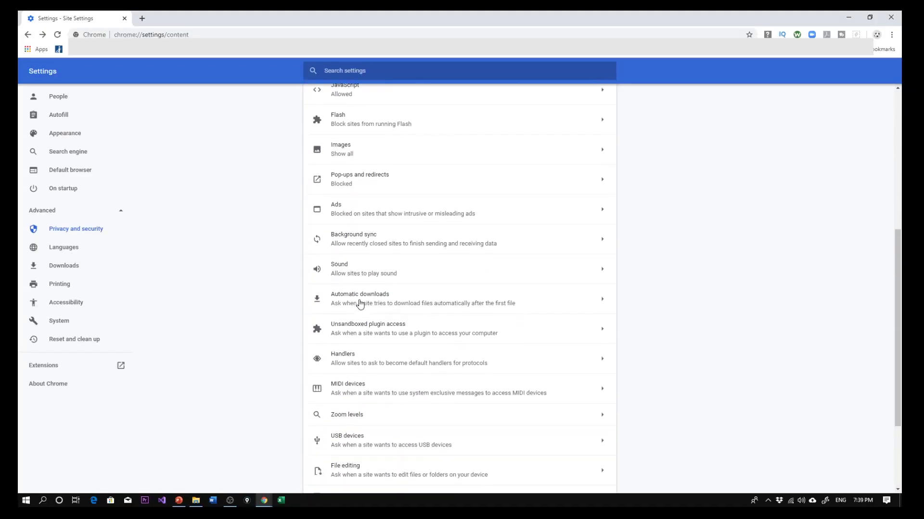
pyautogui.scroll(-2, 358, 291)
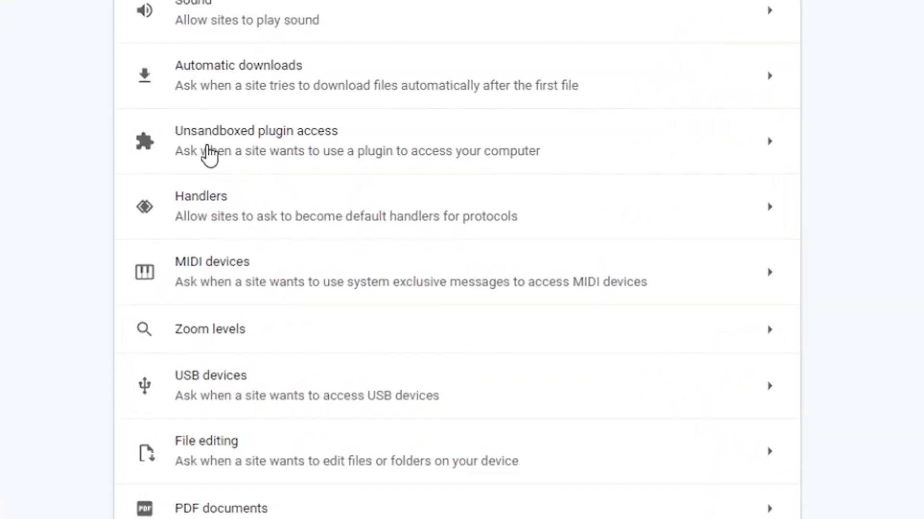
pyautogui.click(207, 147)
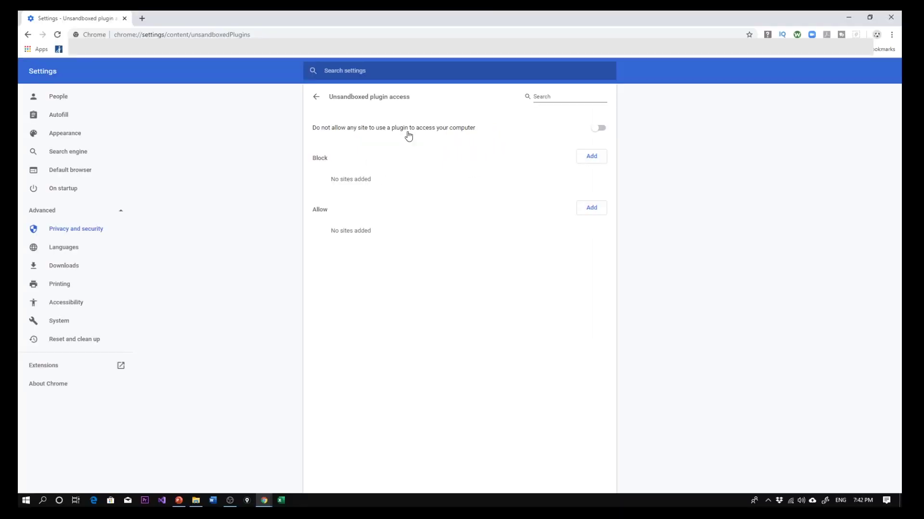
# Return to Site Settings and open Clipboard to verify it is Blocked
pyautogui.click(316, 98)
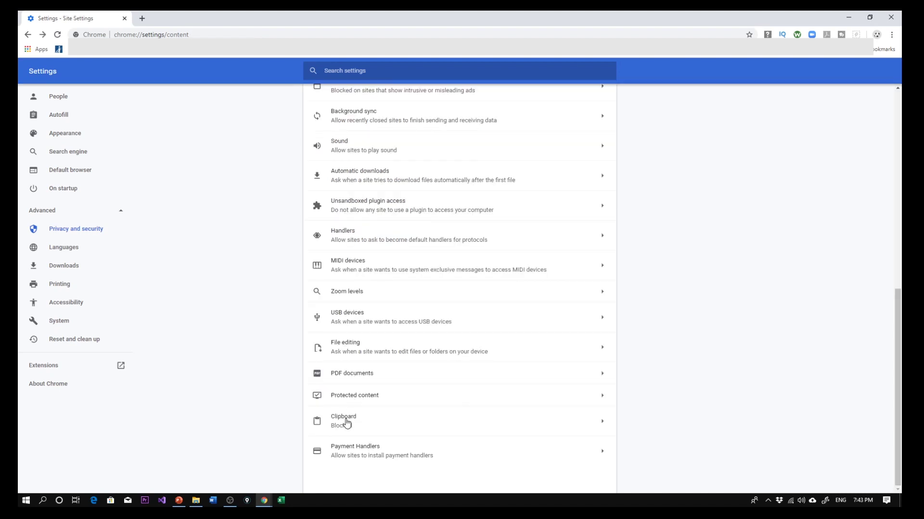
pyautogui.click(347, 423)
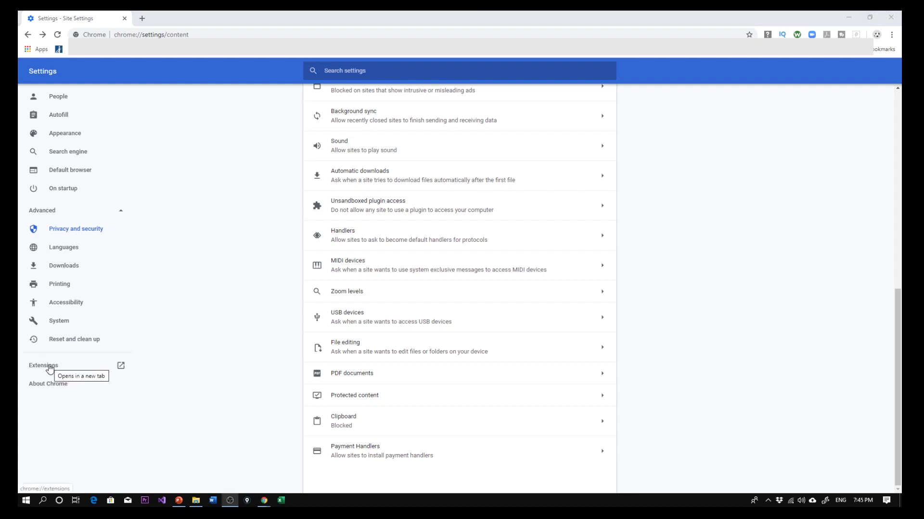
# Open chrome://extensions in a new tab via the Extensions link in the Settings sidebar
pyautogui.click(49, 369)
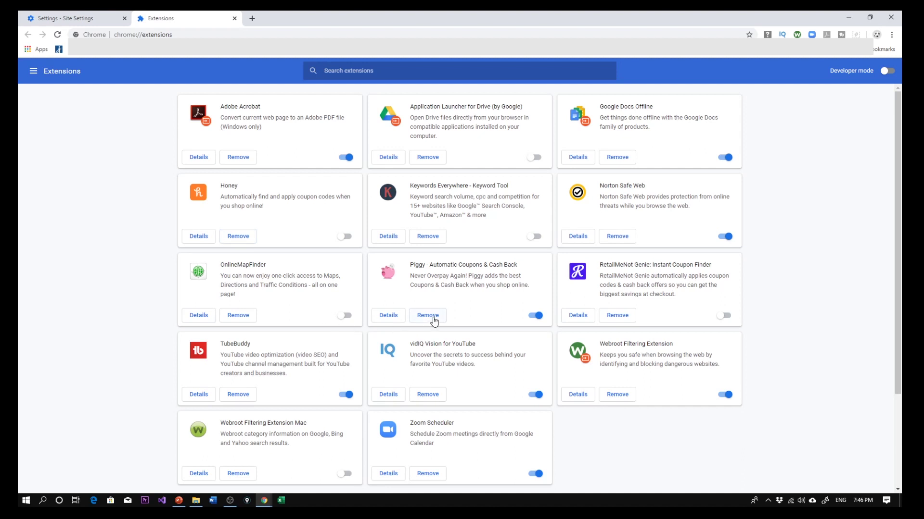
pyautogui.click(389, 315)
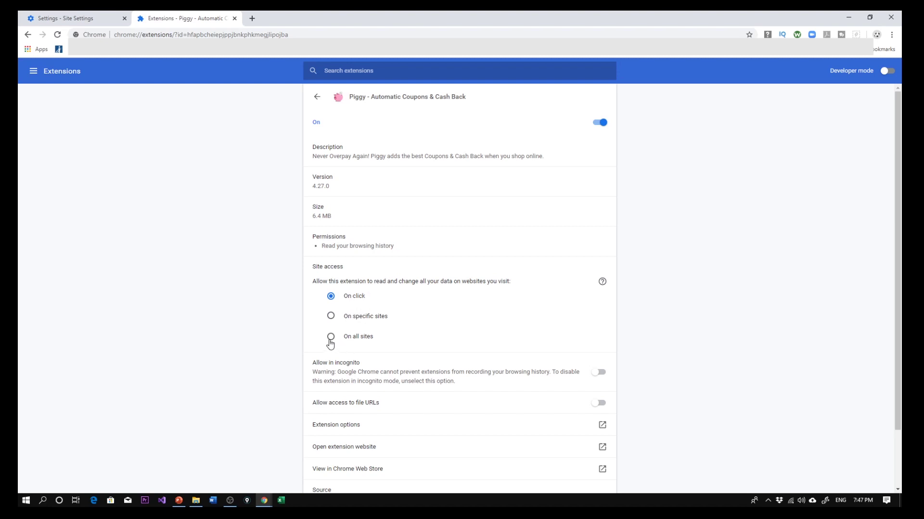
# Remove the Piggy extension and close the uninstall page it opens
pyautogui.click(315, 98)
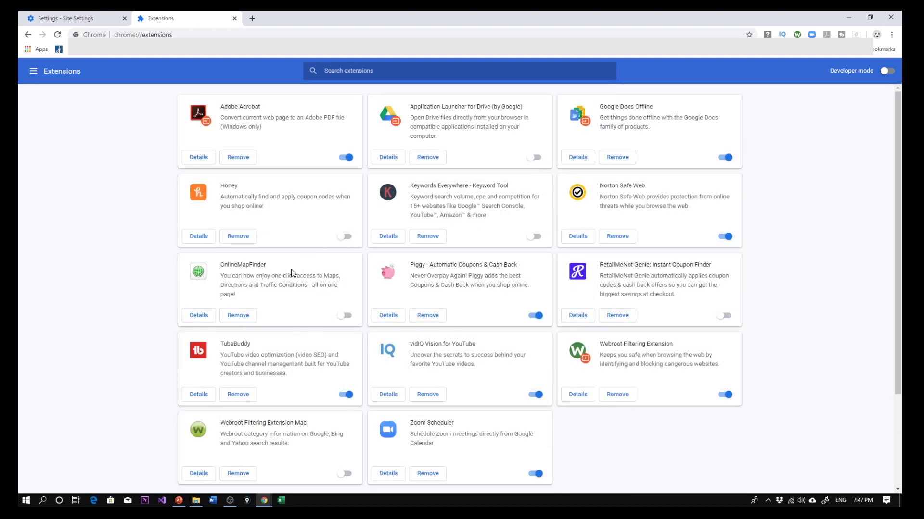
pyautogui.click(435, 317)
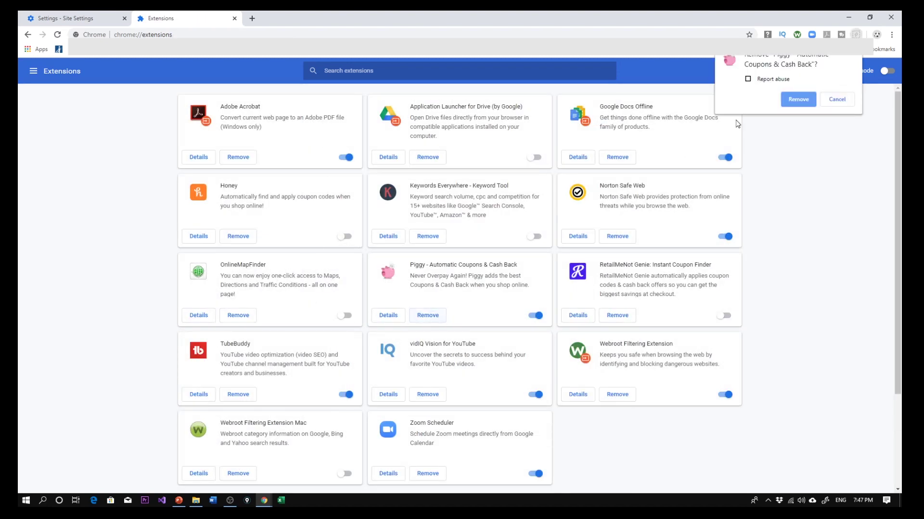
pyautogui.click(801, 103)
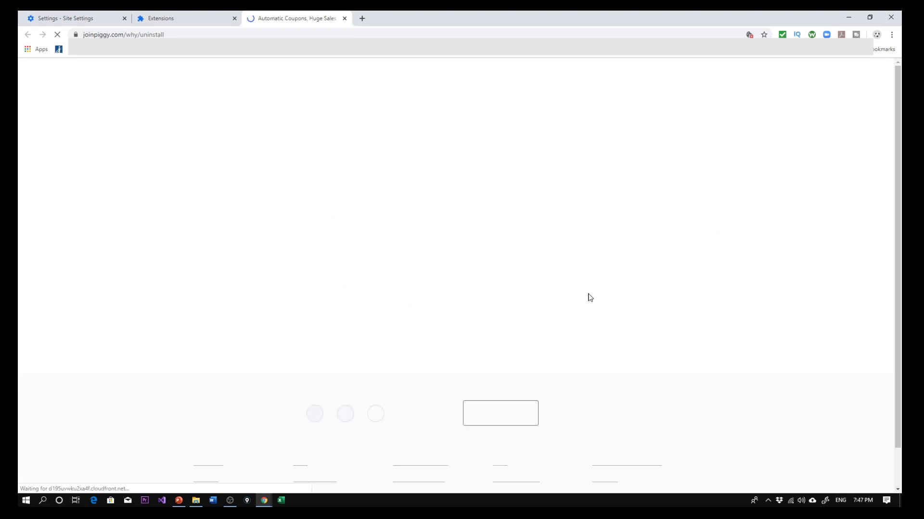
pyautogui.hotkey('ctrl', 'w')
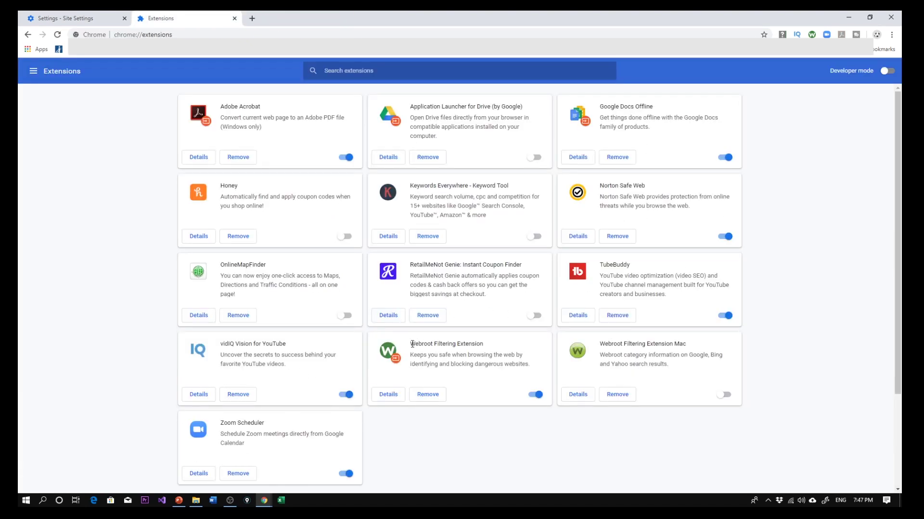
# Highlight the Webroot Filtering Extension name on its extension card
pyautogui.moveTo(410, 345); pyautogui.dragTo(498, 345)
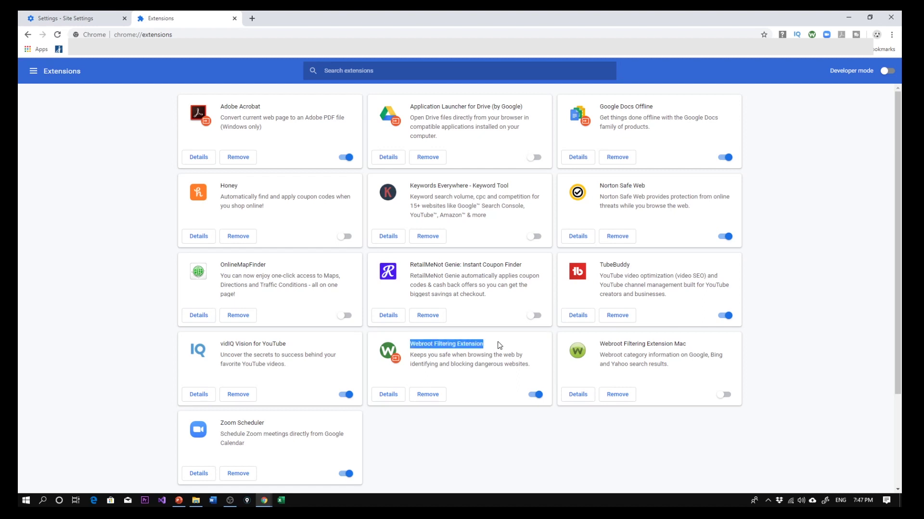
pyautogui.click(458, 365)
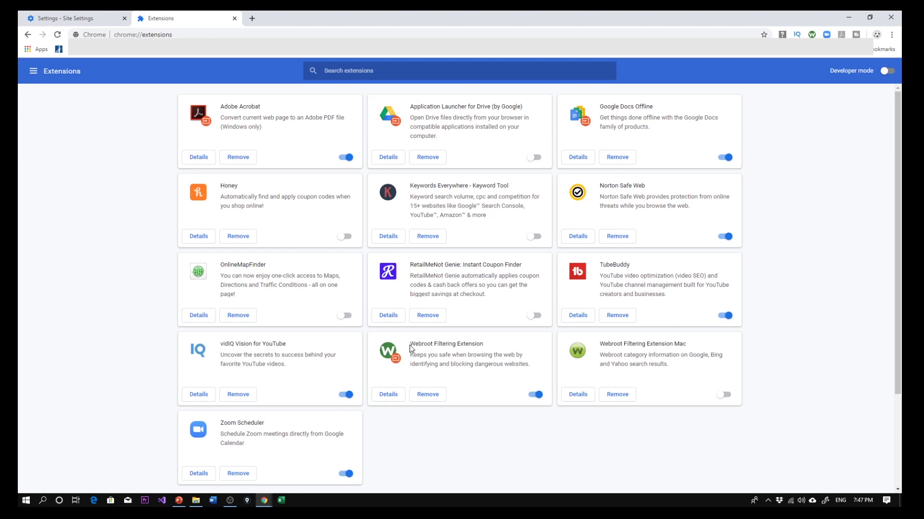
pyautogui.moveTo(410, 344); pyautogui.dragTo(506, 374)
pyautogui.click(505, 375)
# After glancing at the Zoom Scheduler and Webroot popups, bring up a toolbar extension's Remove from Chrome menu
pyautogui.rightClick(855, 34)
pyautogui.click(826, 35)
pyautogui.click(812, 35)
pyautogui.rightClick(856, 34)
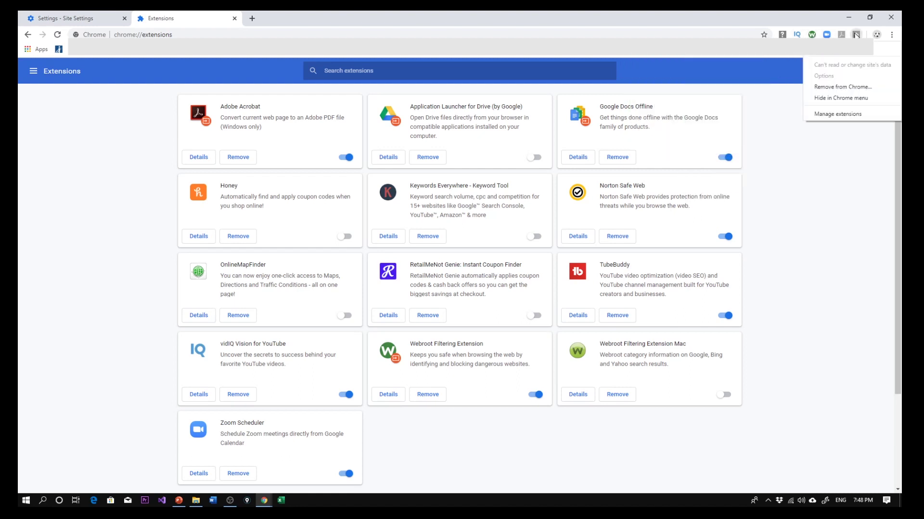